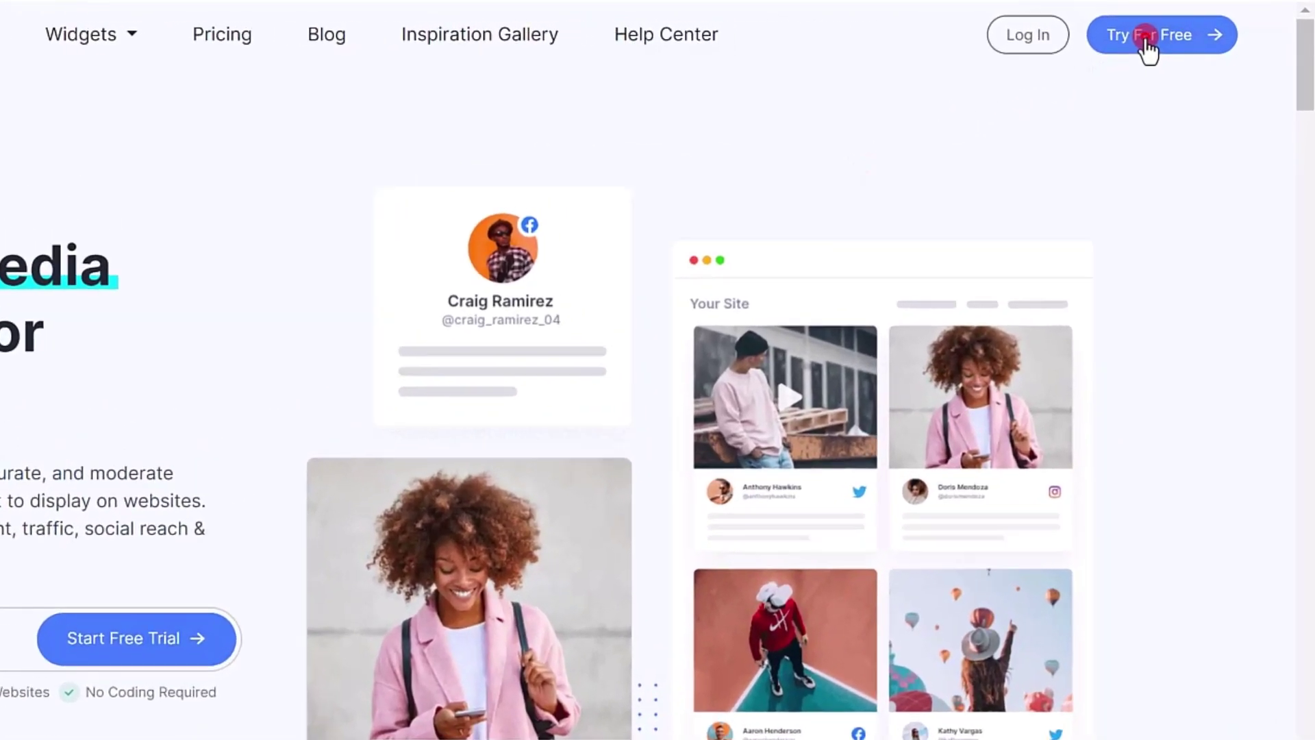
Create a free Tagembed account using the Try For Free sign-up form
{"action": "left_click", "coordinate": [1145, 42]}
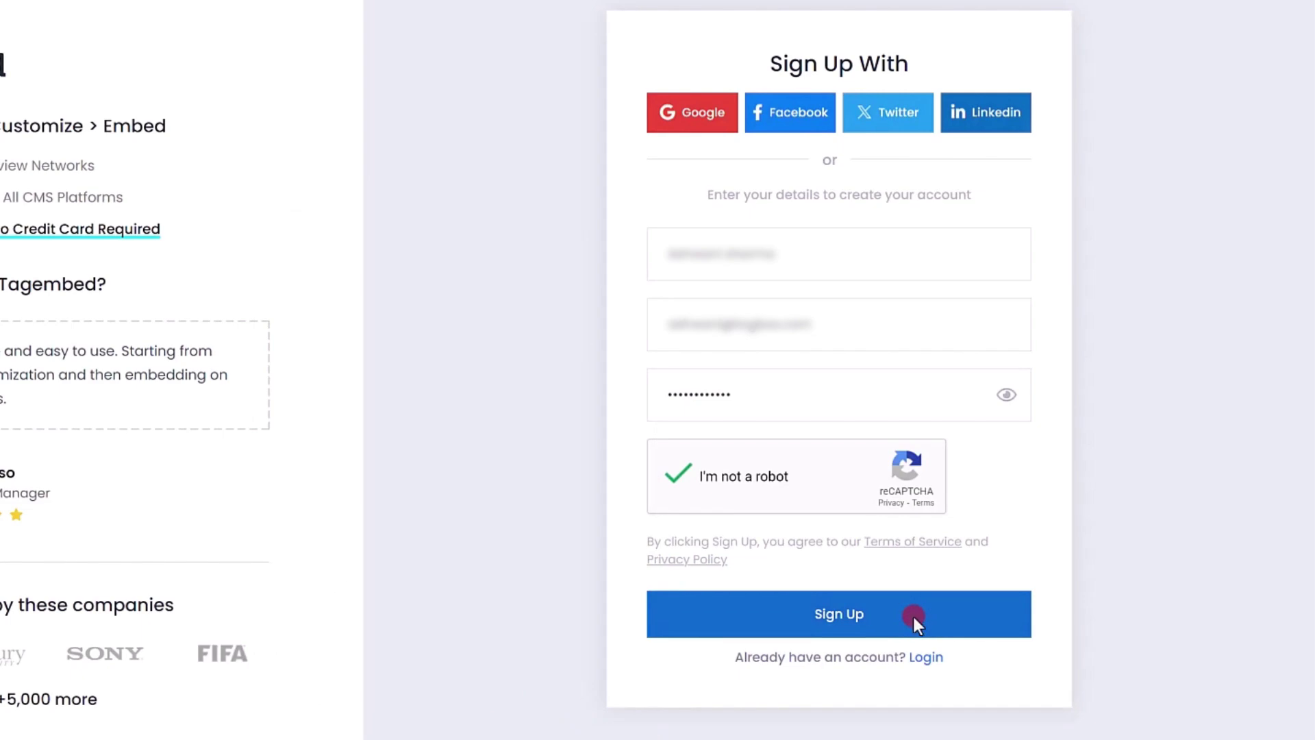
{"action": "left_click", "coordinate": [808, 617]}
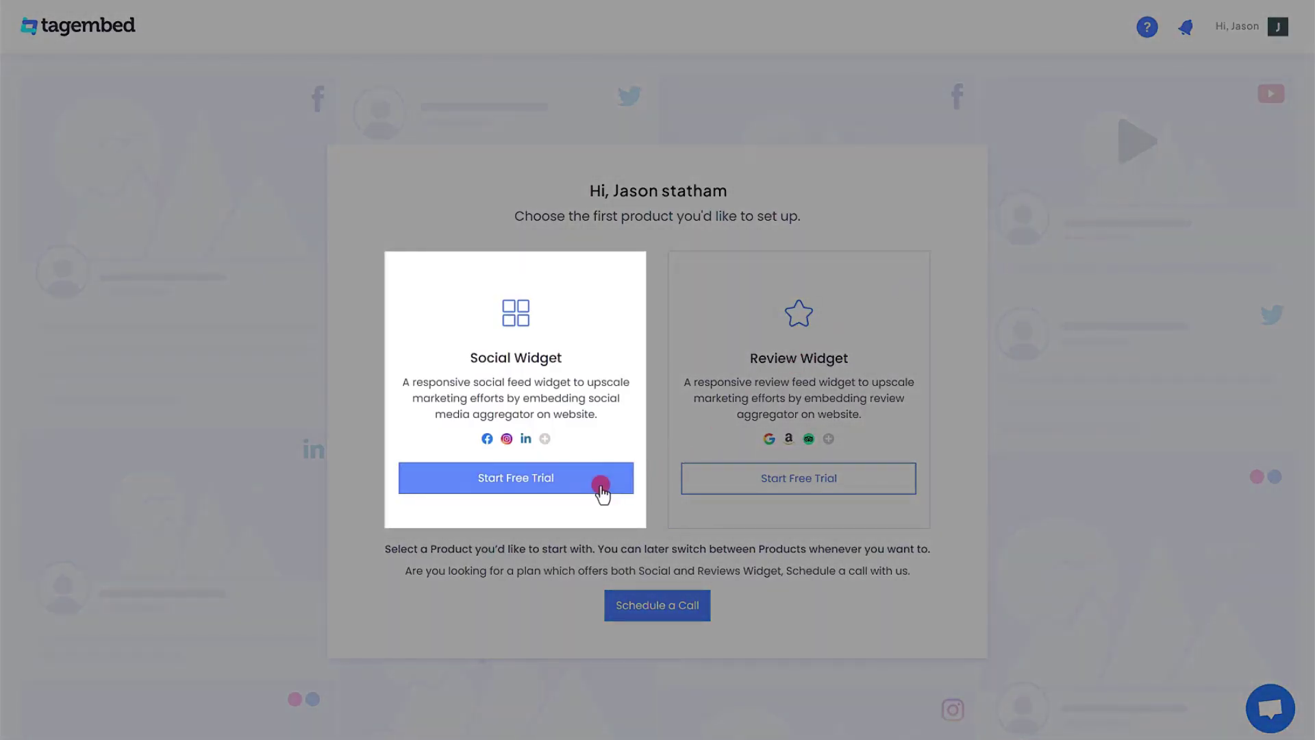
Start the Social Widget free trial to reach the source picker
{"action": "left_click", "coordinate": [602, 483]}
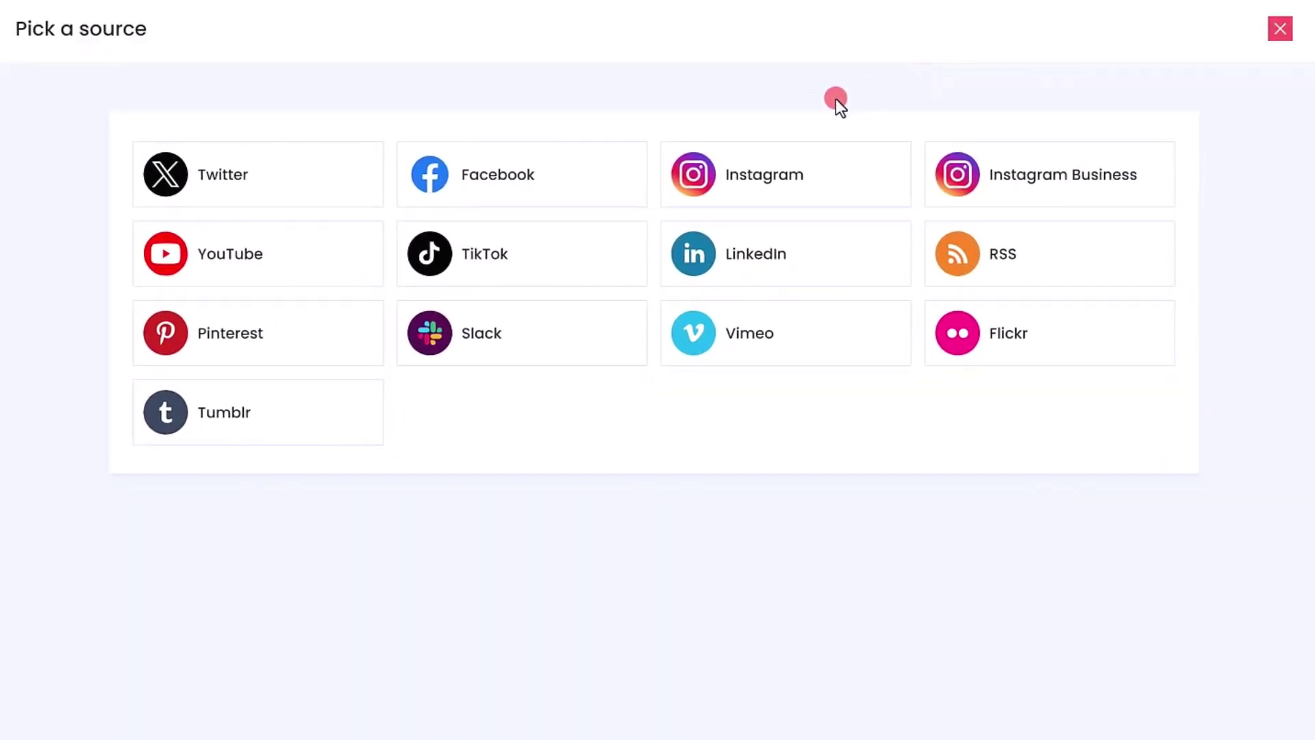
Create a TikTok feed for the hashtag tacoridiamond, then go to the widget's themes
{"action": "left_click", "coordinate": [551, 250]}
{"action": "left_click", "coordinate": [386, 143]}
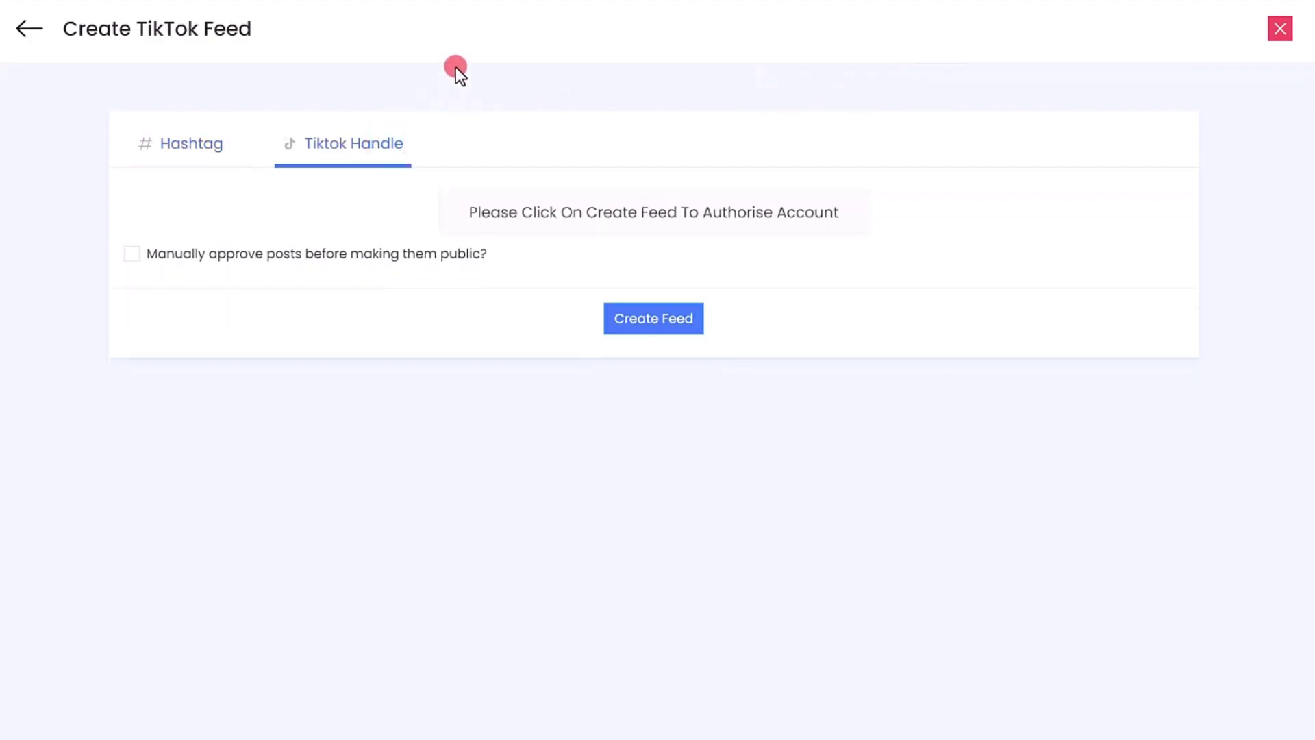
{"action": "left_click", "coordinate": [201, 142]}
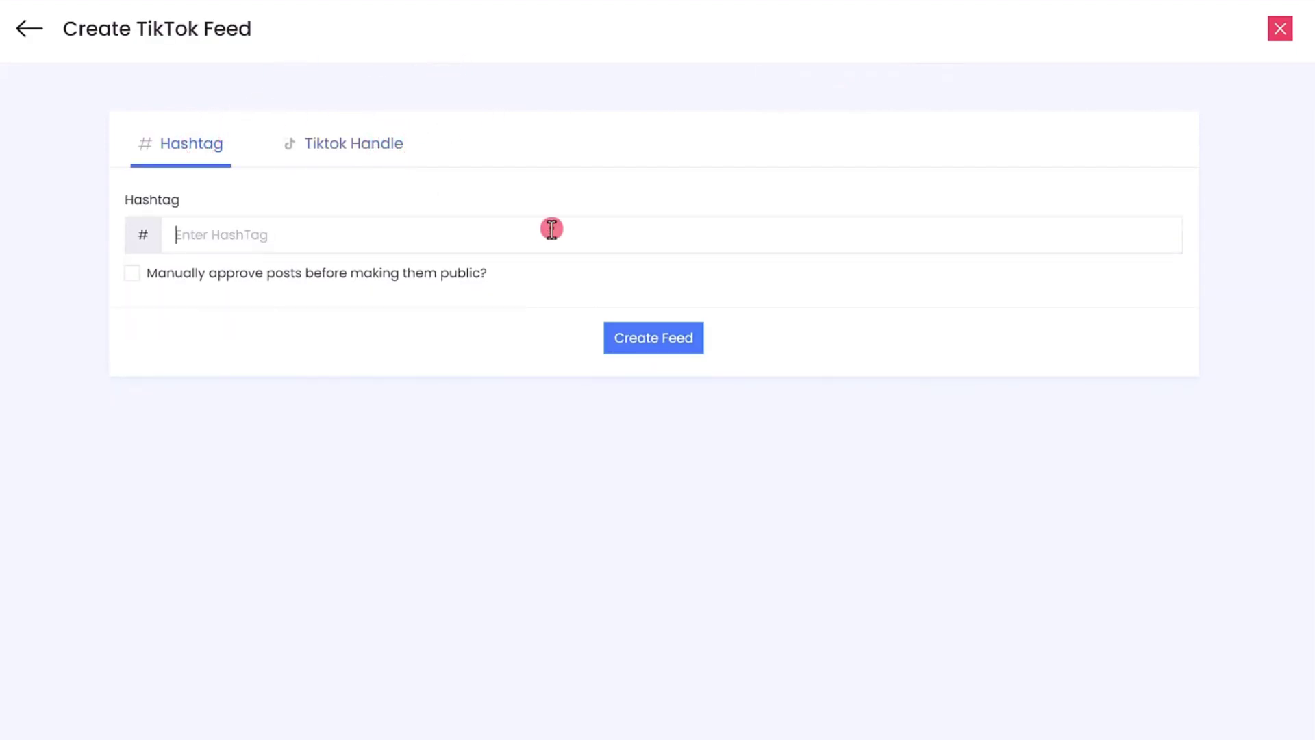
{"action": "type", "text": "tacoridiamond"}
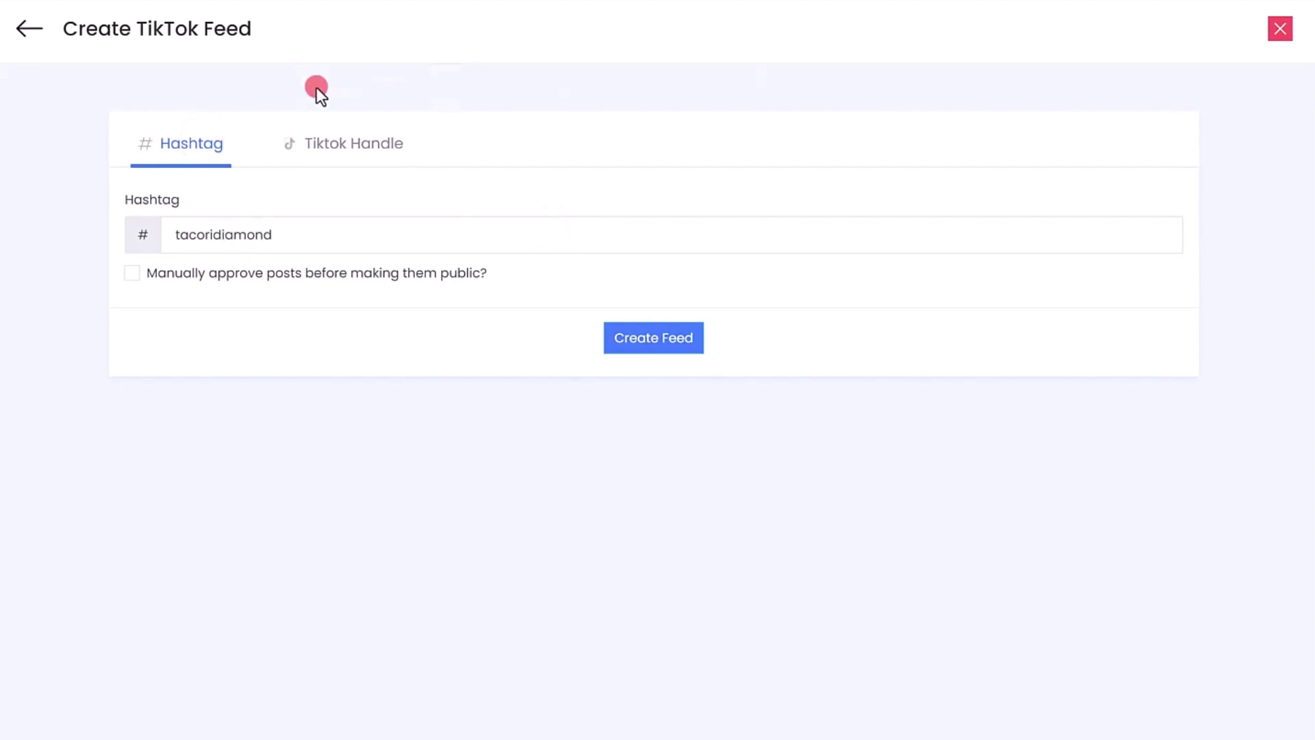
{"action": "left_click", "coordinate": [354, 141]}
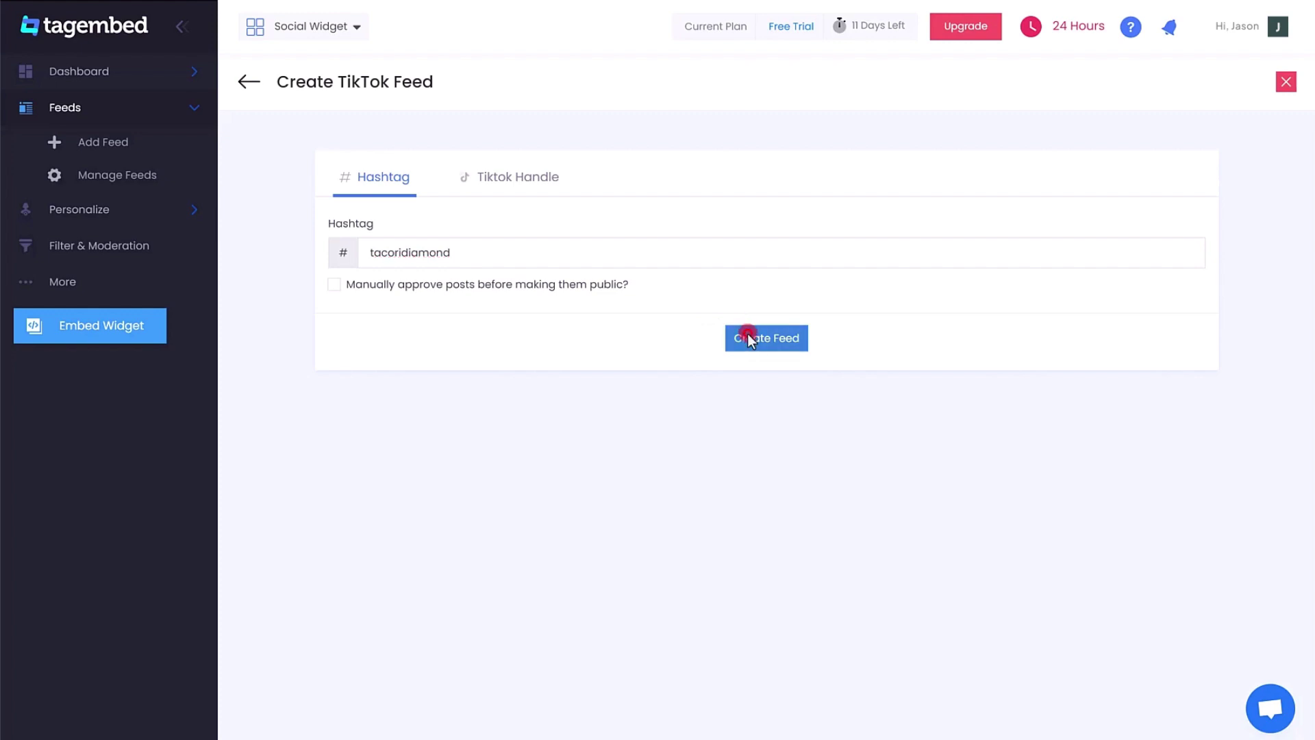
{"action": "left_click", "coordinate": [752, 339]}
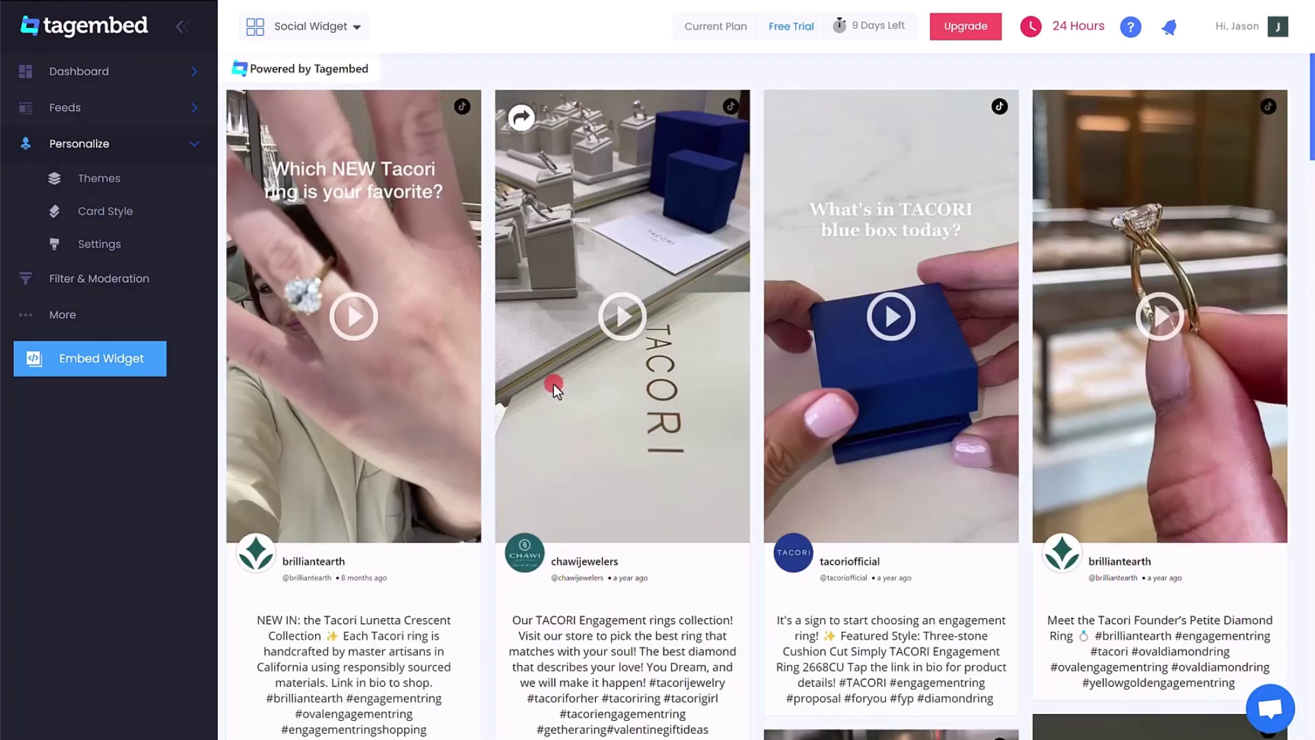
{"action": "scroll", "coordinate": [554, 383], "scroll_direction": "down", "scroll_amount": 5}
{"action": "scroll", "coordinate": [554, 384], "scroll_direction": "down", "scroll_amount": 5}
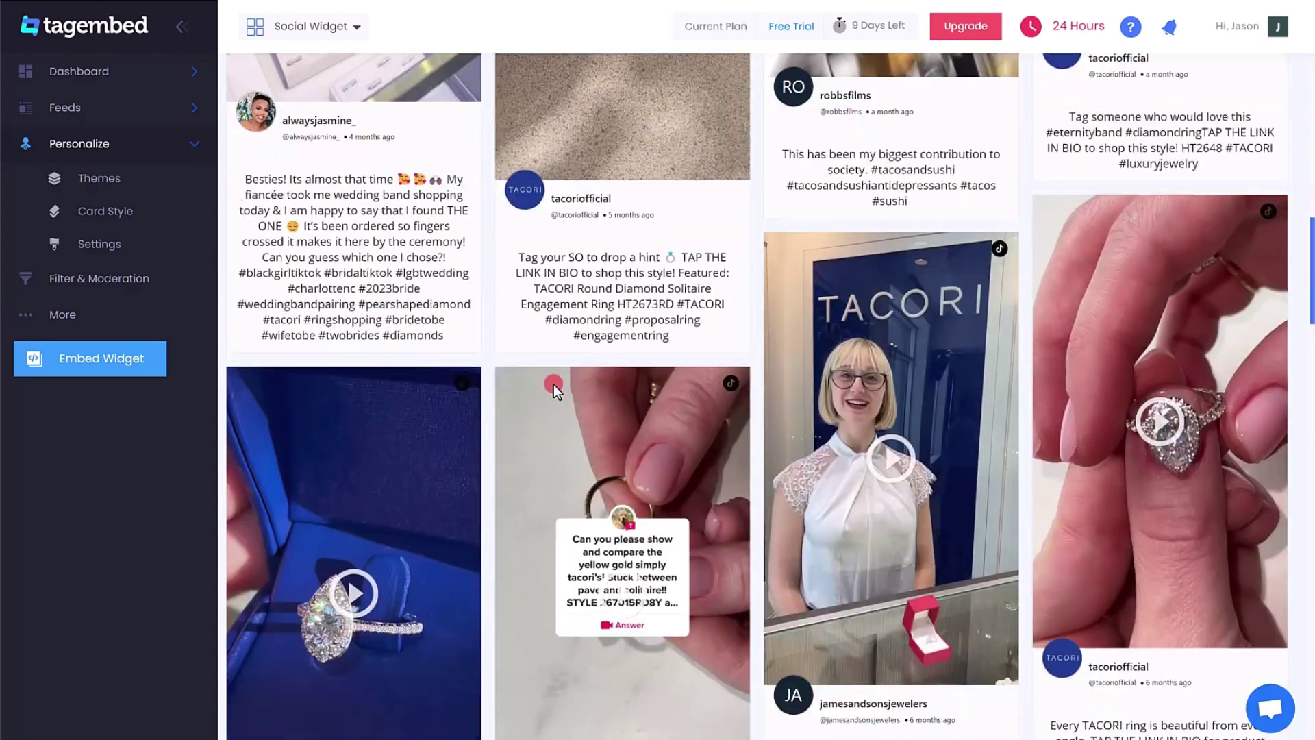
{"action": "scroll", "coordinate": [555, 385], "scroll_direction": "down", "scroll_amount": 5}
{"action": "scroll", "coordinate": [554, 383], "scroll_direction": "up", "scroll_amount": 10}
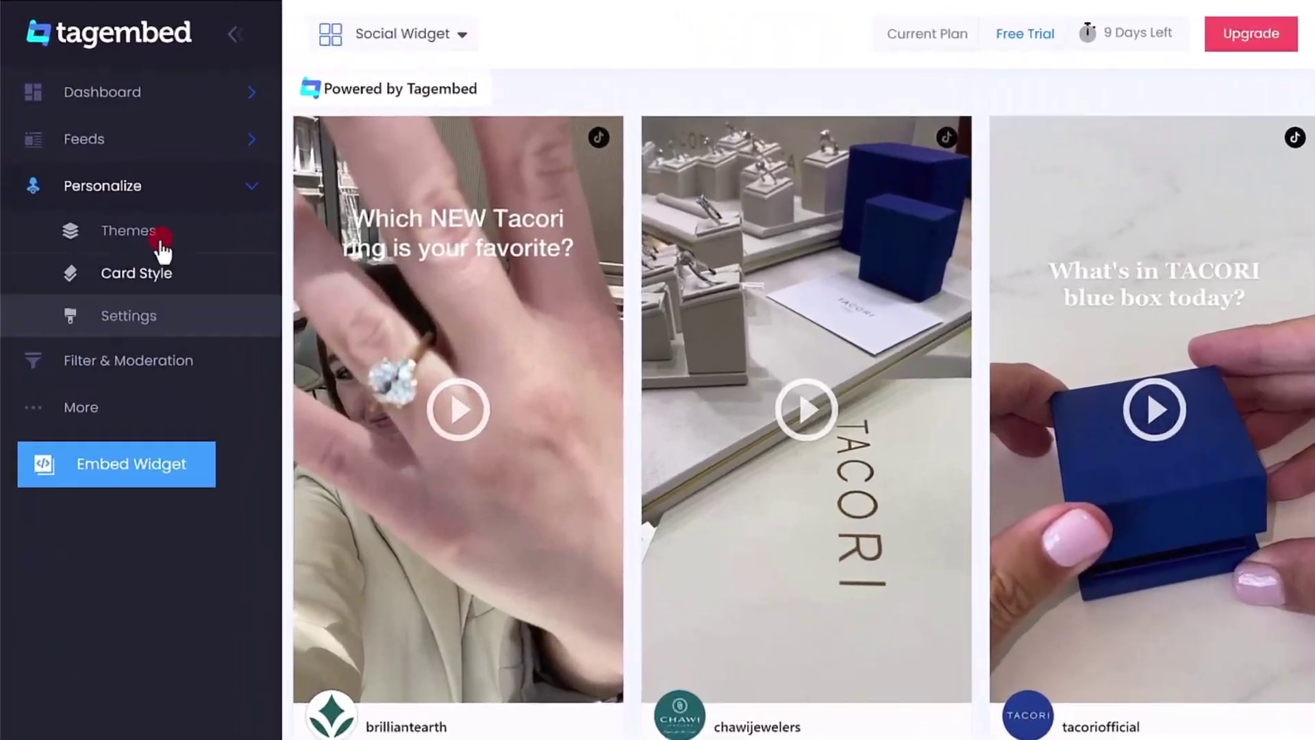
{"action": "left_click", "coordinate": [162, 241]}
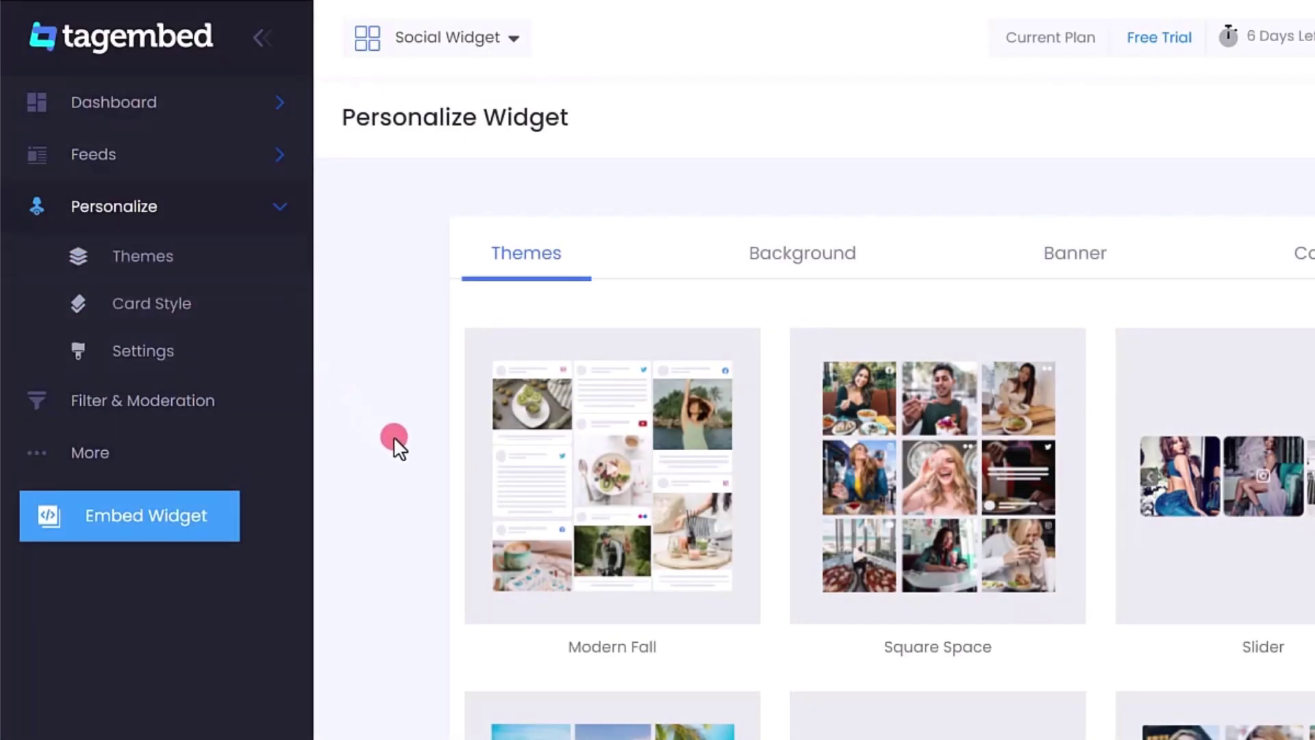
{"action": "scroll", "coordinate": [394, 436], "scroll_direction": "down", "scroll_amount": 5}
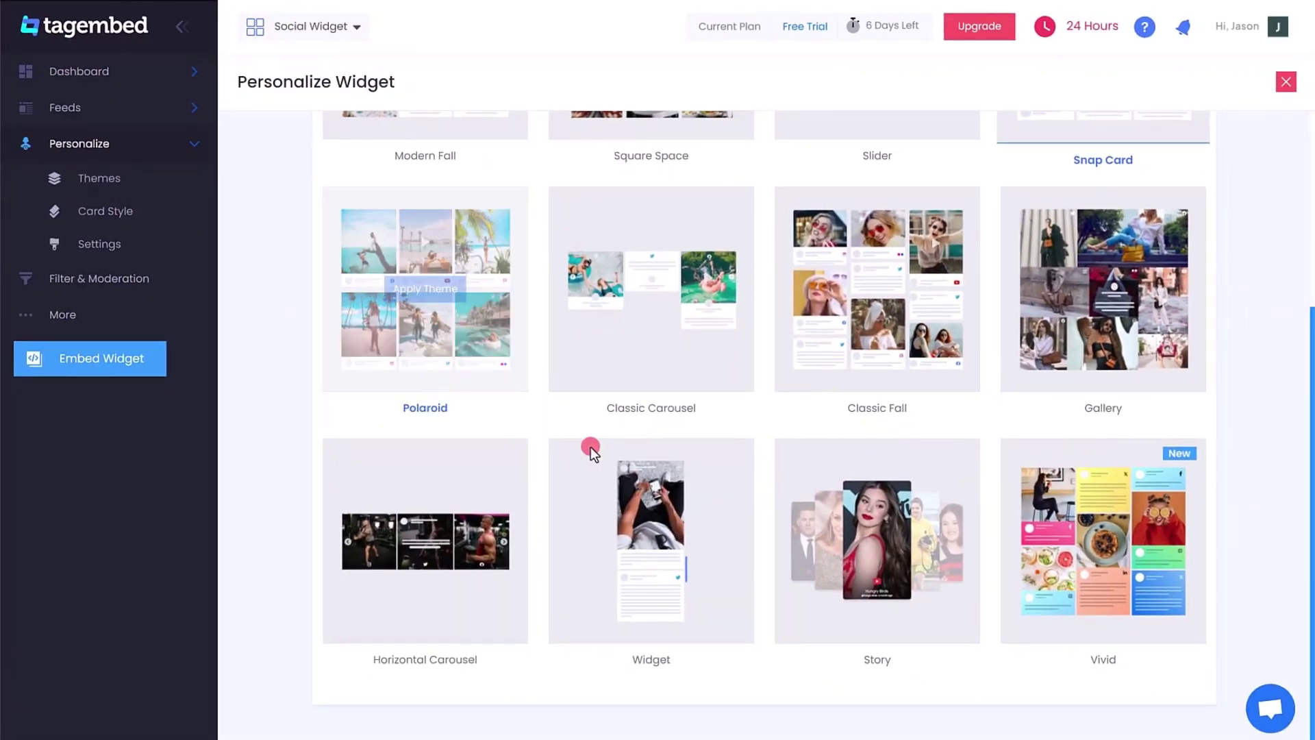
{"action": "mouse_move", "coordinate": [876, 540]}
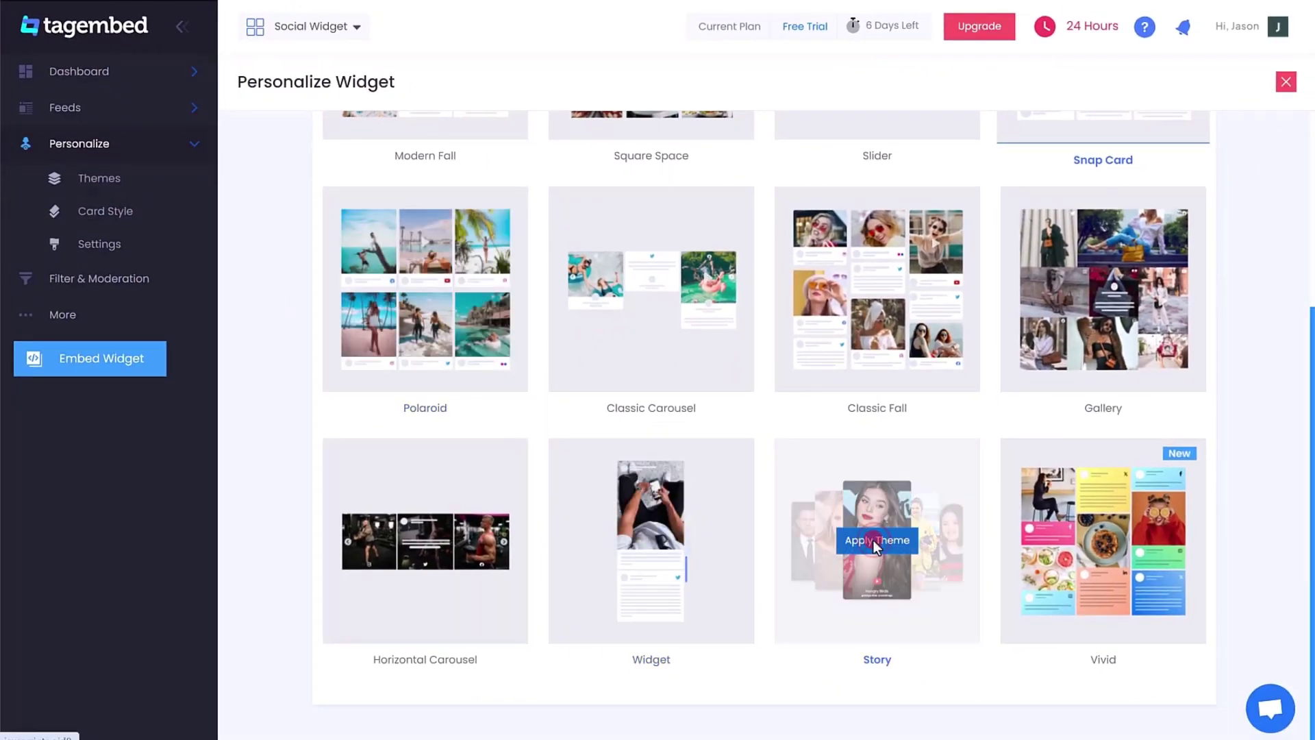
Apply the Story theme and step forward through two carousel posts
{"action": "left_click", "coordinate": [876, 541]}
{"action": "left_click", "coordinate": [783, 591]}
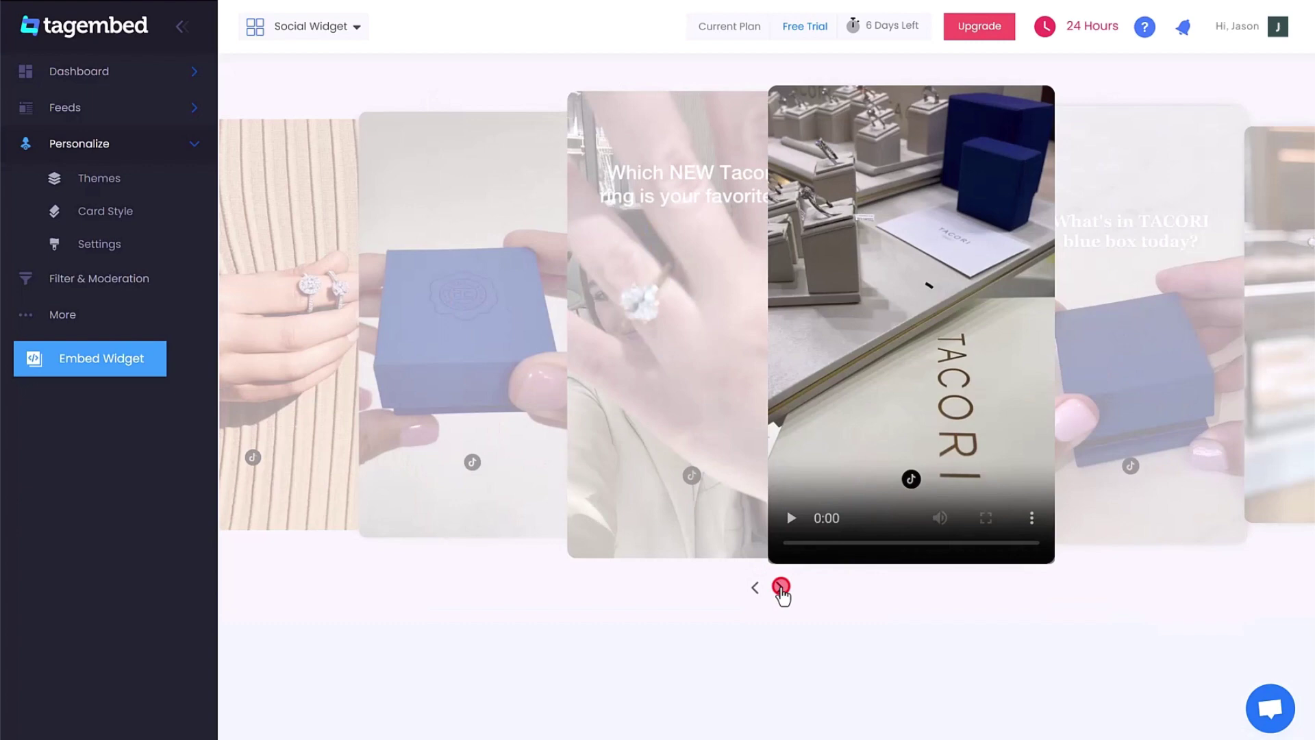
{"action": "left_click", "coordinate": [783, 591]}
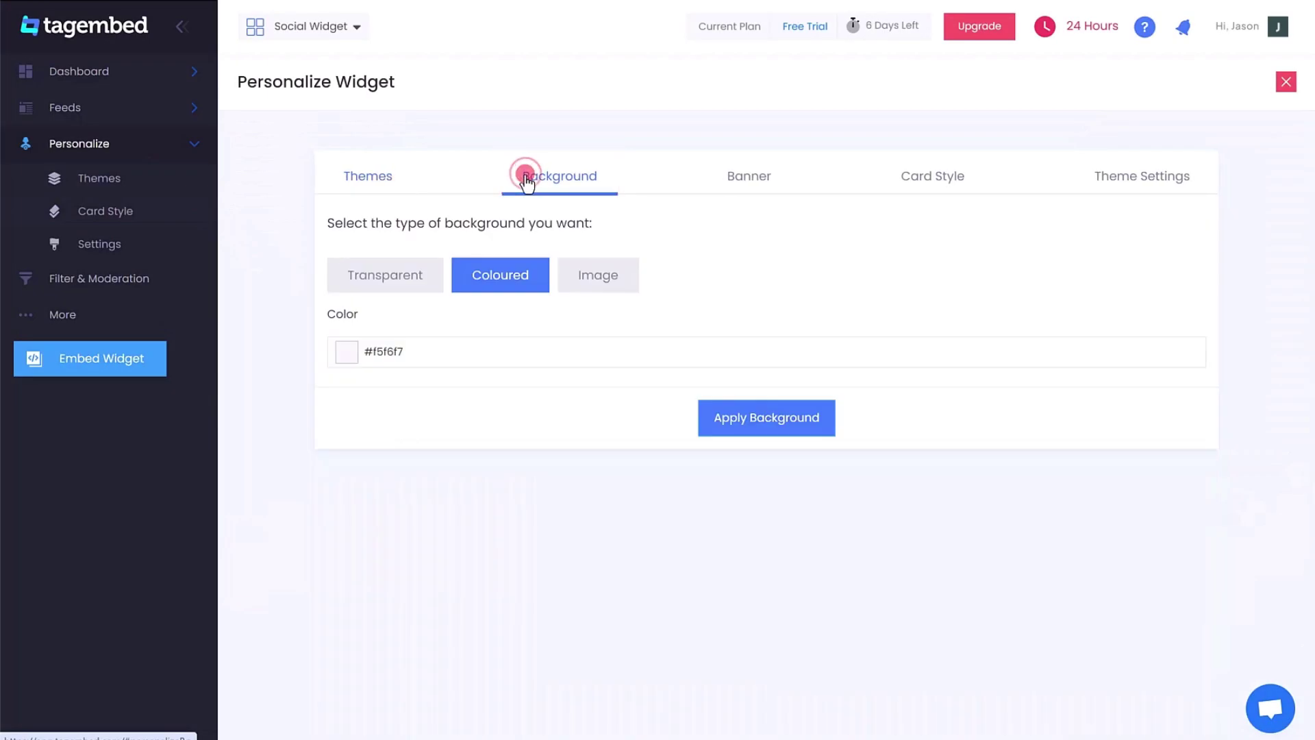
View the widget's Banner options, then switch to Card Style settings
{"action": "left_click", "coordinate": [737, 176]}
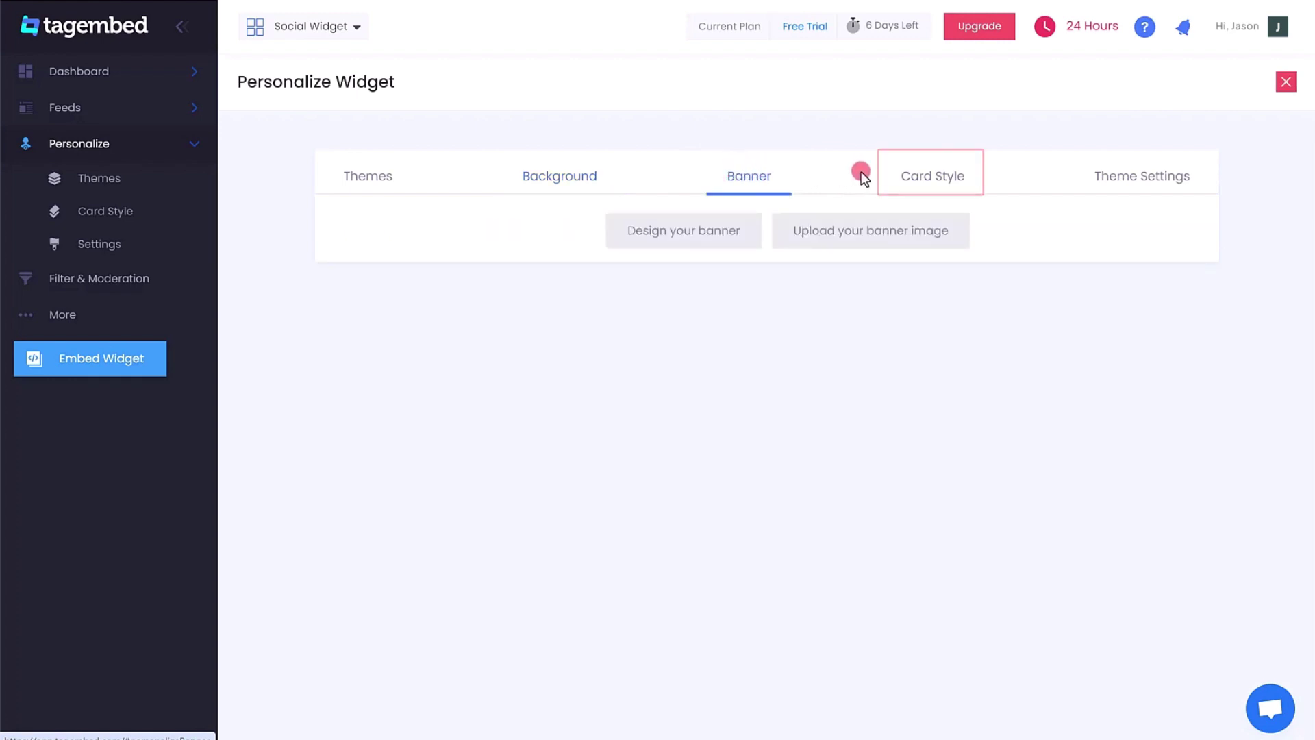
{"action": "left_click", "coordinate": [932, 176]}
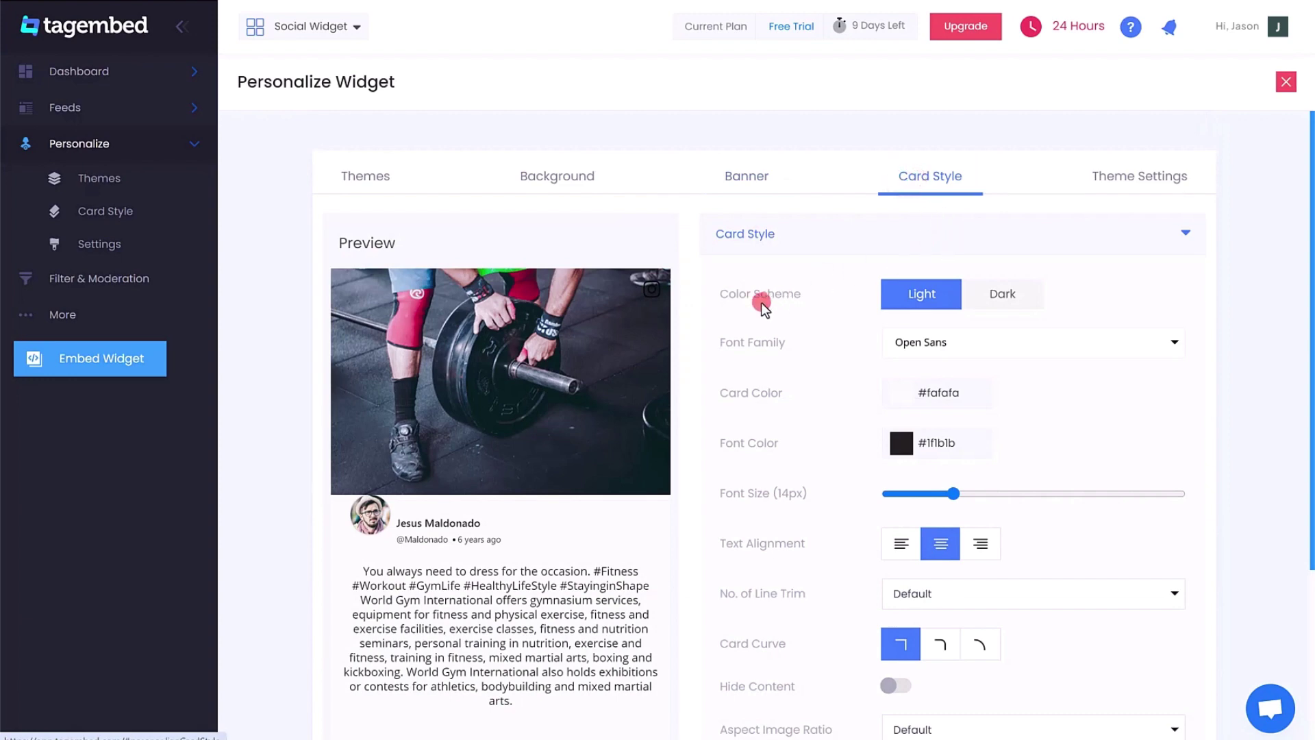
{"action": "scroll", "coordinate": [694, 295], "scroll_direction": "down", "scroll_amount": 3}
{"action": "scroll", "coordinate": [694, 295], "scroll_direction": "down", "scroll_amount": 3}
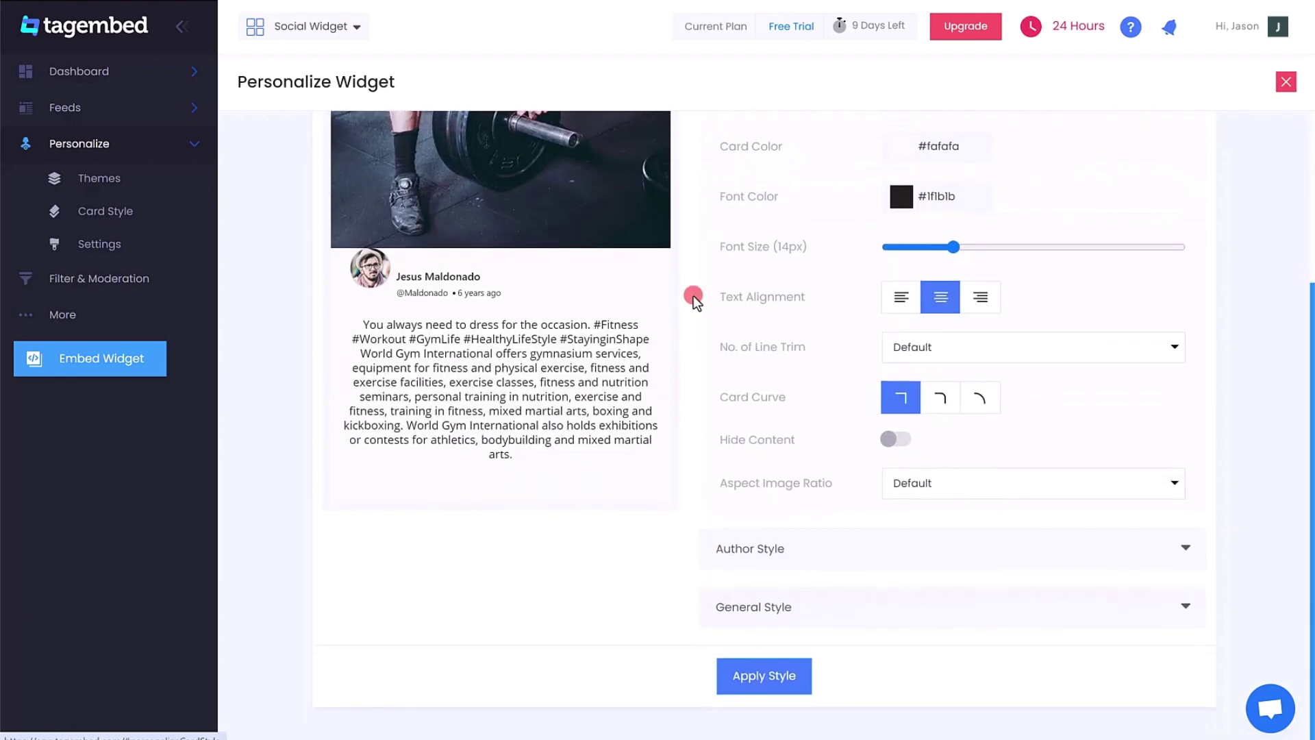
{"action": "scroll", "coordinate": [694, 295], "scroll_direction": "up", "scroll_amount": 3}
{"action": "scroll", "coordinate": [694, 295], "scroll_direction": "up", "scroll_amount": 1}
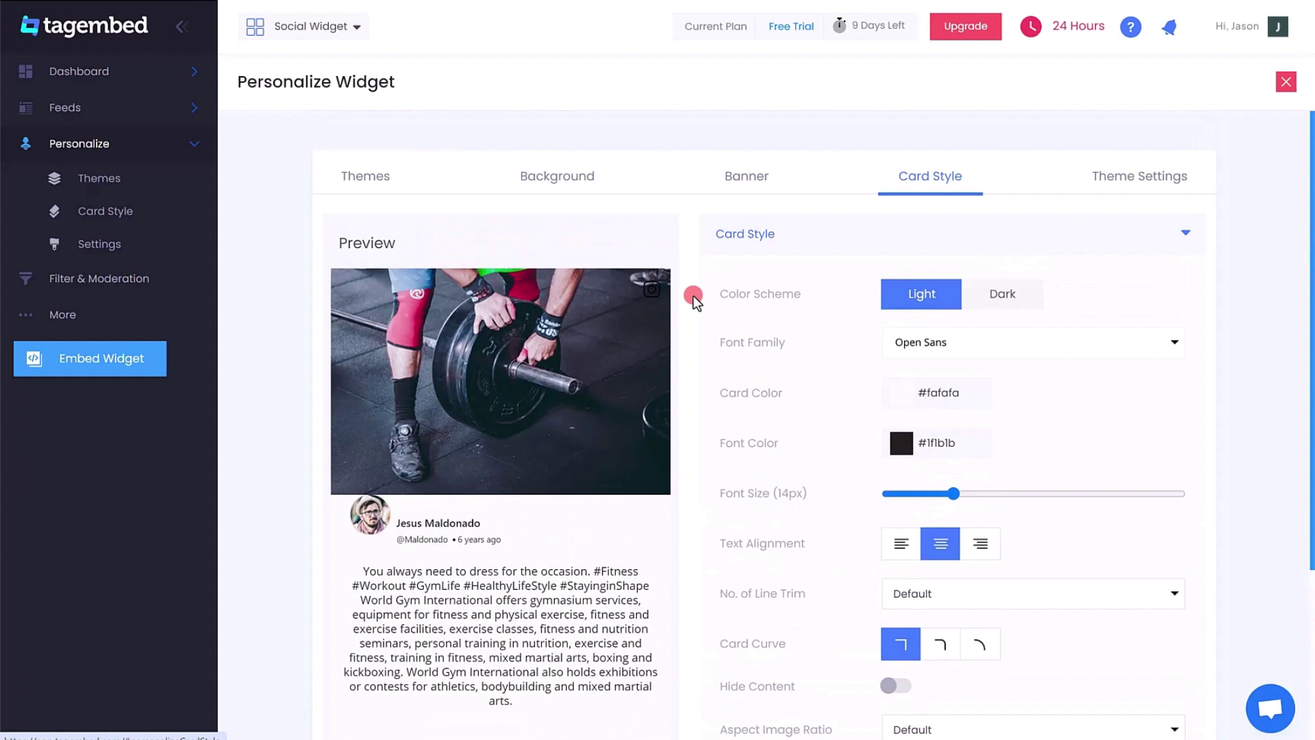
Leave Card Style unchanged and switch to the Theme Settings panel
{"action": "left_click", "coordinate": [1118, 176]}
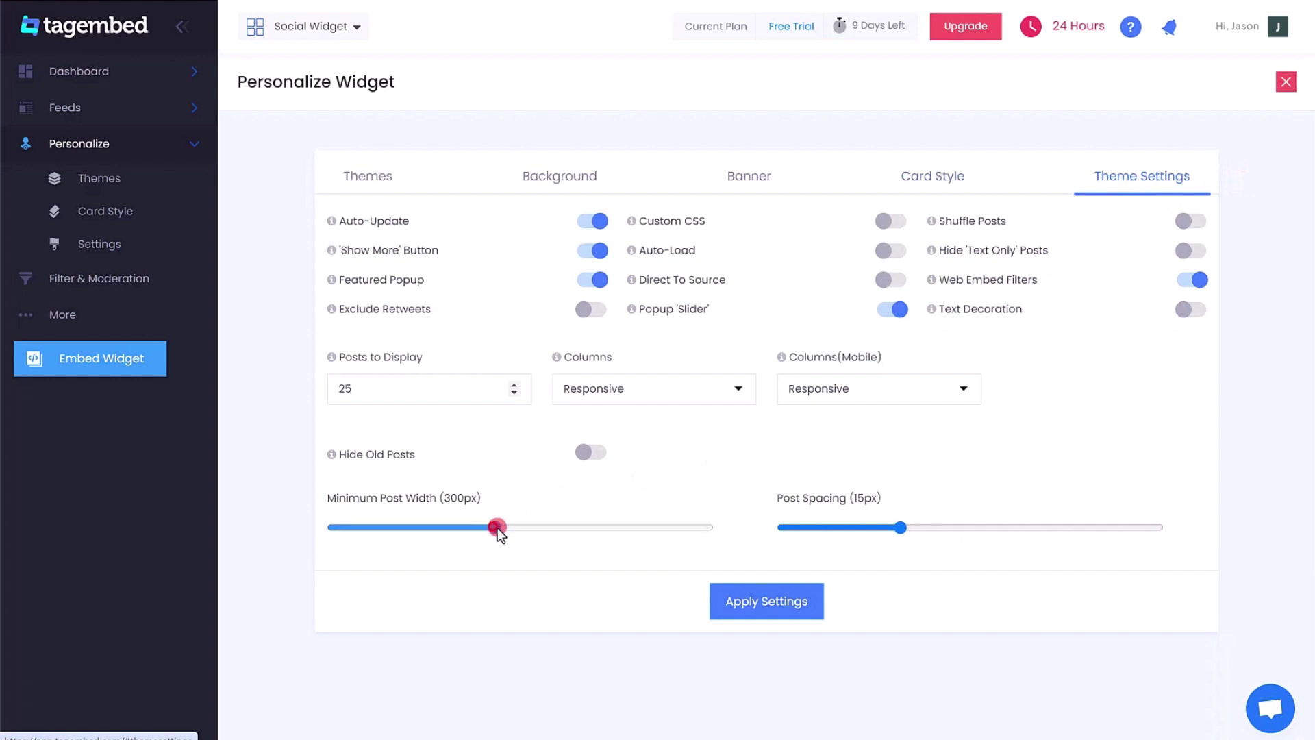
Set minimum post width to 281px and post spacing to 12px, and apply
{"action": "left_click_drag", "start_coordinate": [495, 527], "coordinate": [478, 529]}
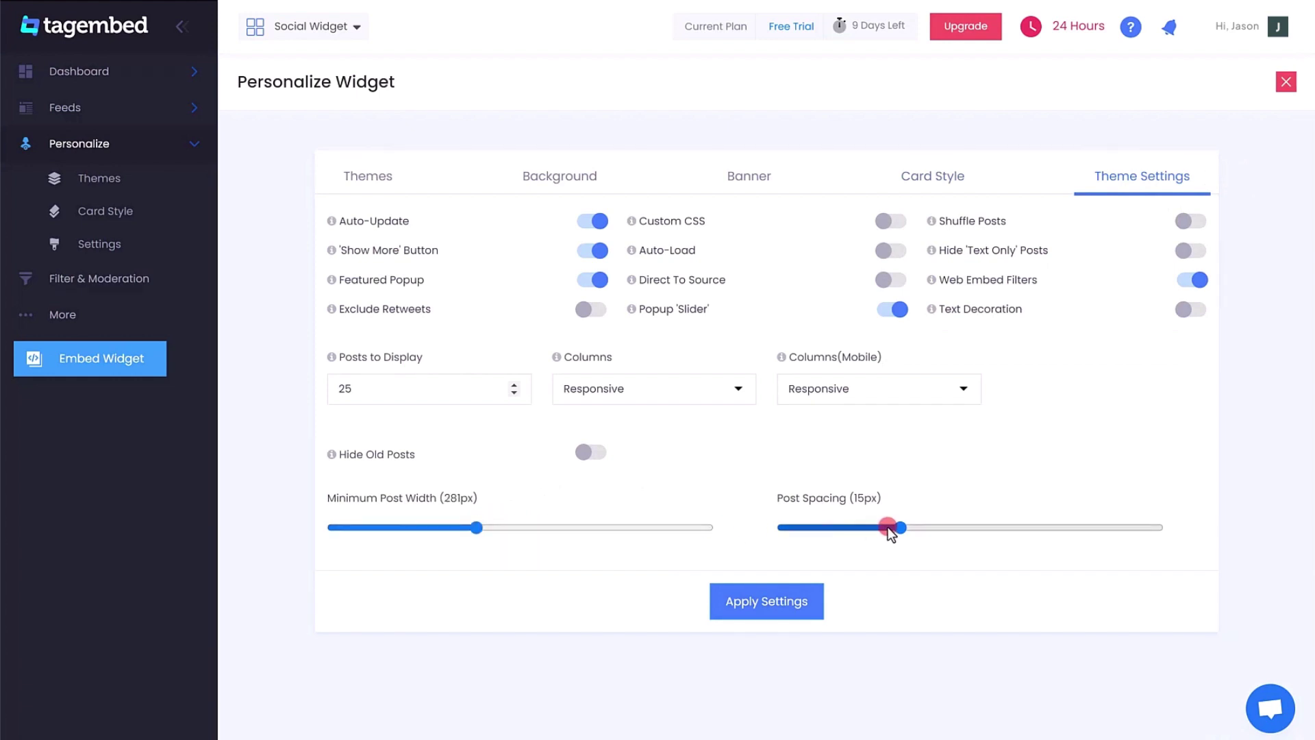
{"action": "mouse_move", "coordinate": [900, 528]}
{"action": "left_mouse_down"}
{"action": "mouse_move", "coordinate": [915, 528]}
{"action": "mouse_move", "coordinate": [880, 528]}
{"action": "left_mouse_up"}
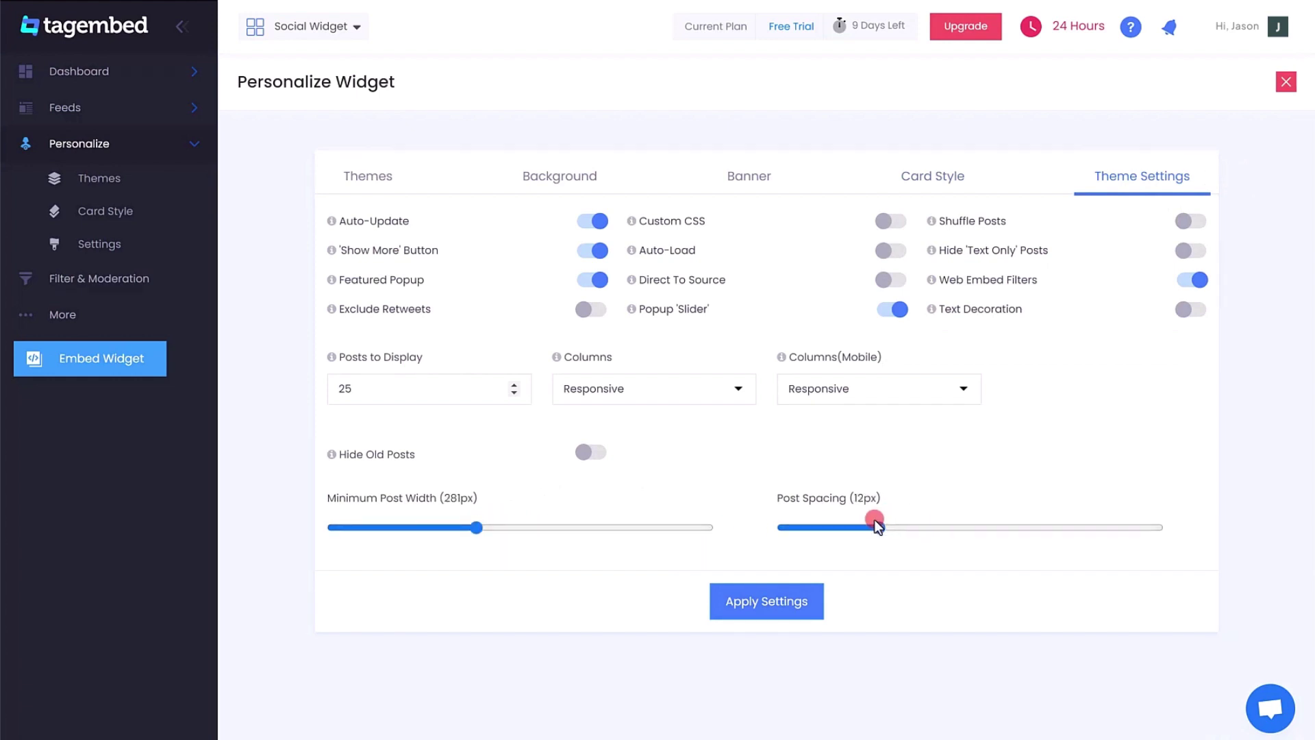
{"action": "left_click", "coordinate": [800, 602]}
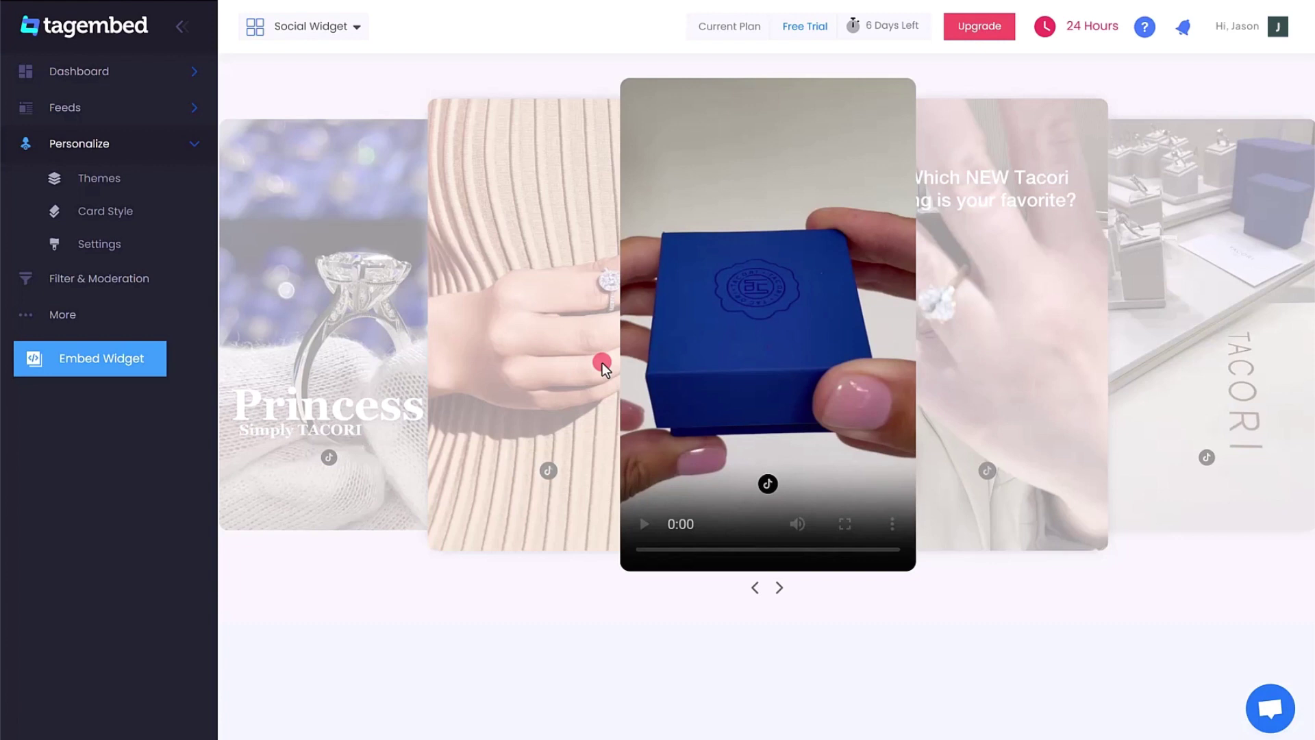
Copy the widget's Shopify embed code to the clipboard
{"action": "left_click_drag", "start_coordinate": [603, 362], "coordinate": [1086, 359]}
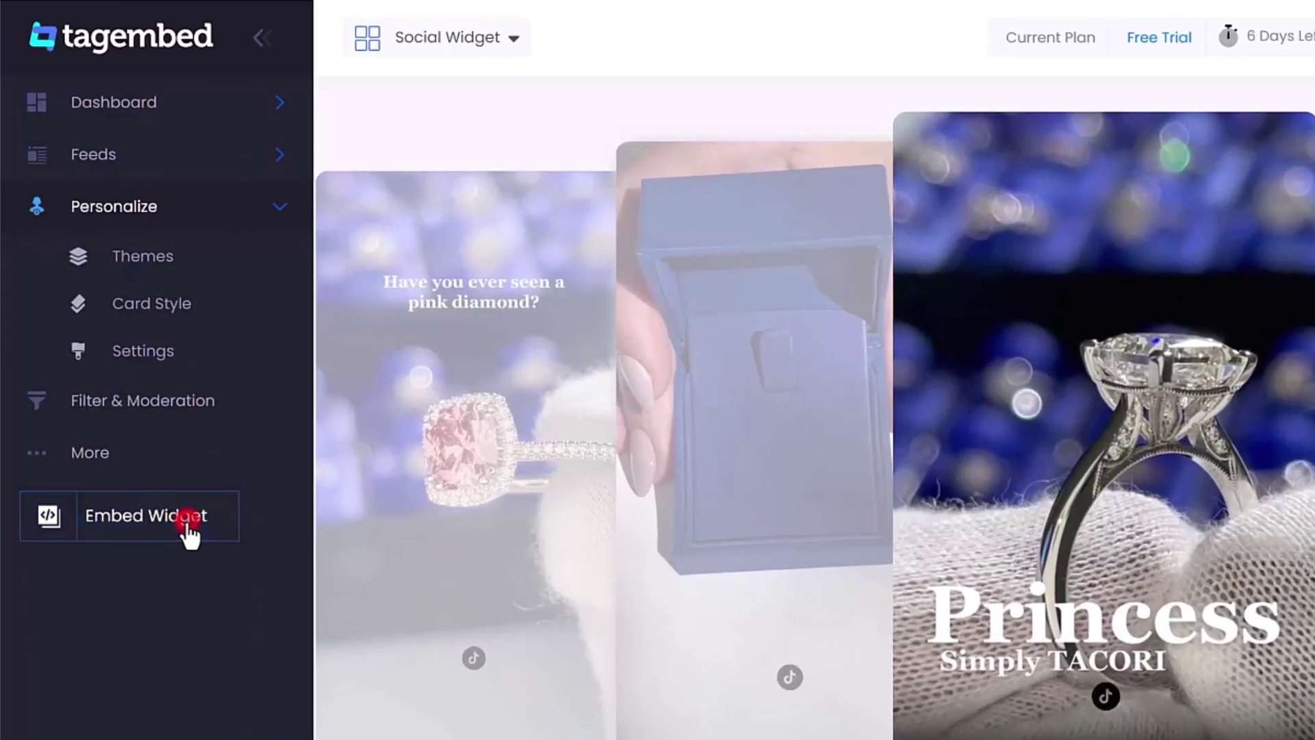
{"action": "left_click", "coordinate": [188, 524]}
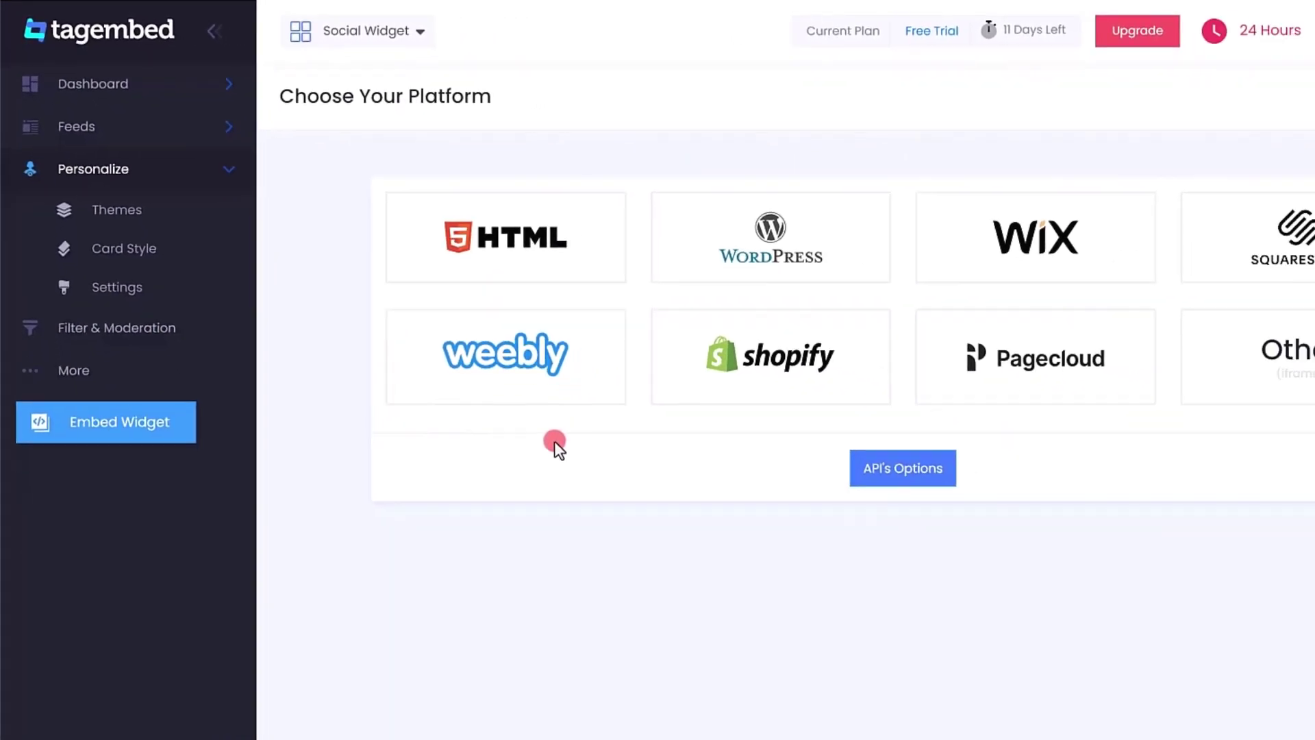
{"action": "left_click", "coordinate": [609, 310]}
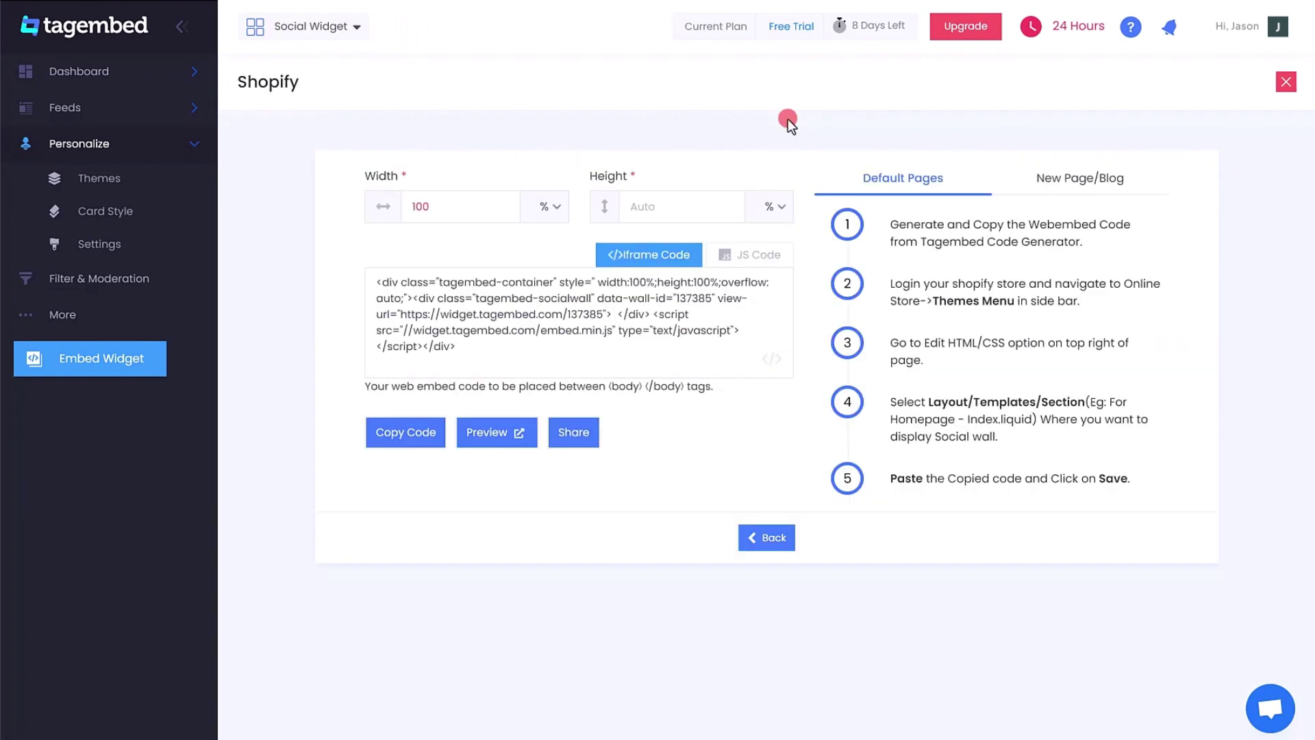
{"action": "left_click", "coordinate": [406, 432]}
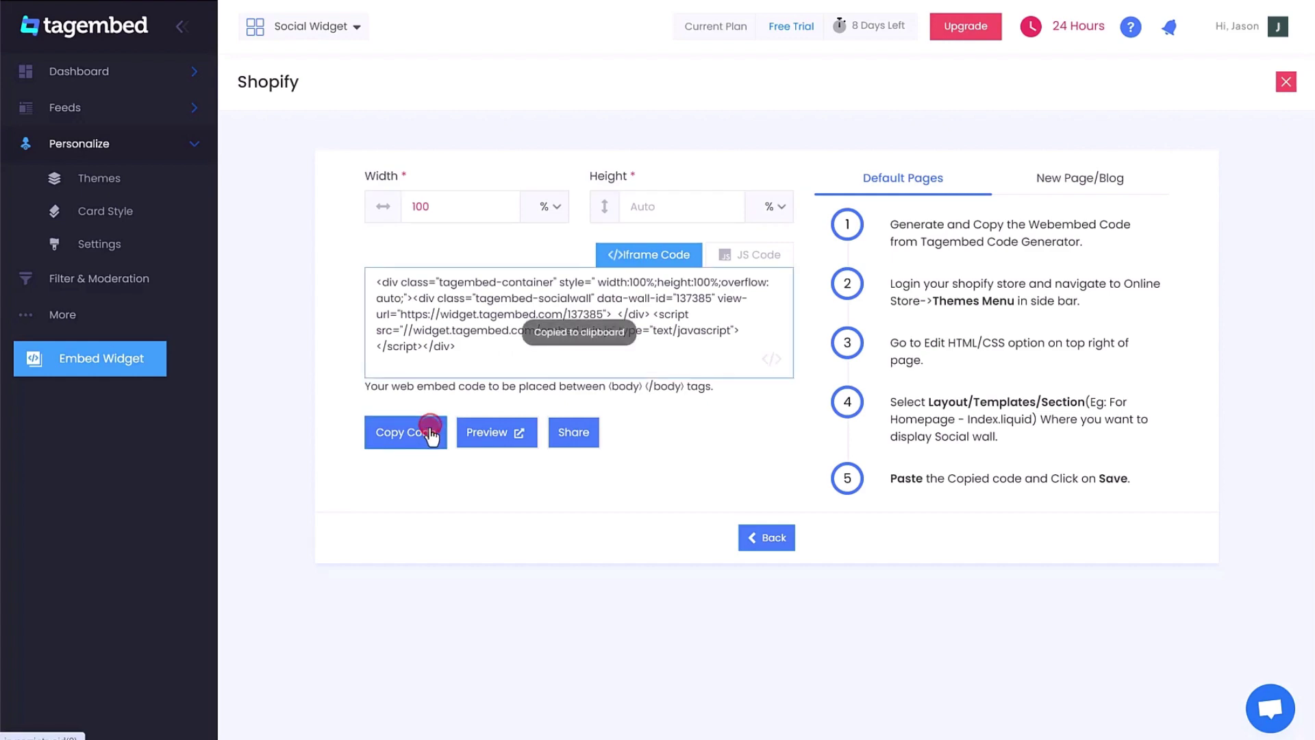
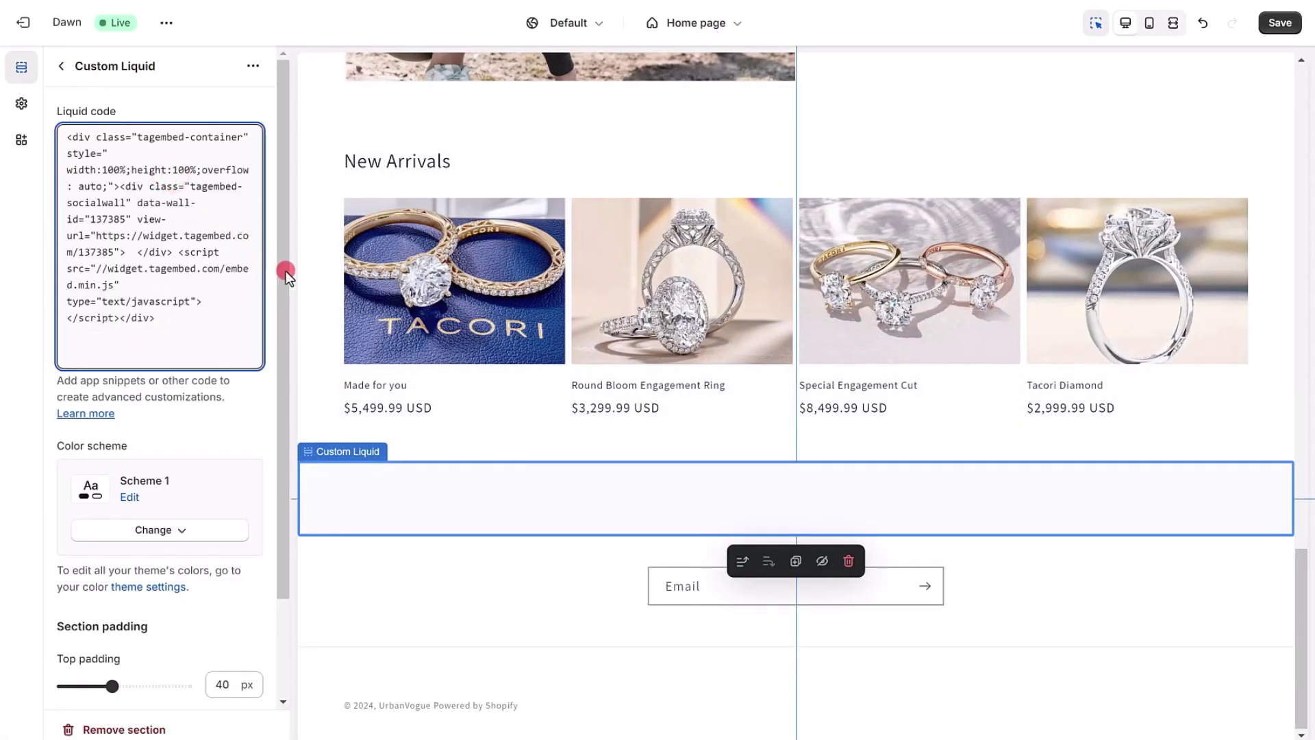
Save the homepage with the Tagembed TikTok feed code in the Custom Liquid section
{"action": "left_click", "coordinate": [1280, 23]}
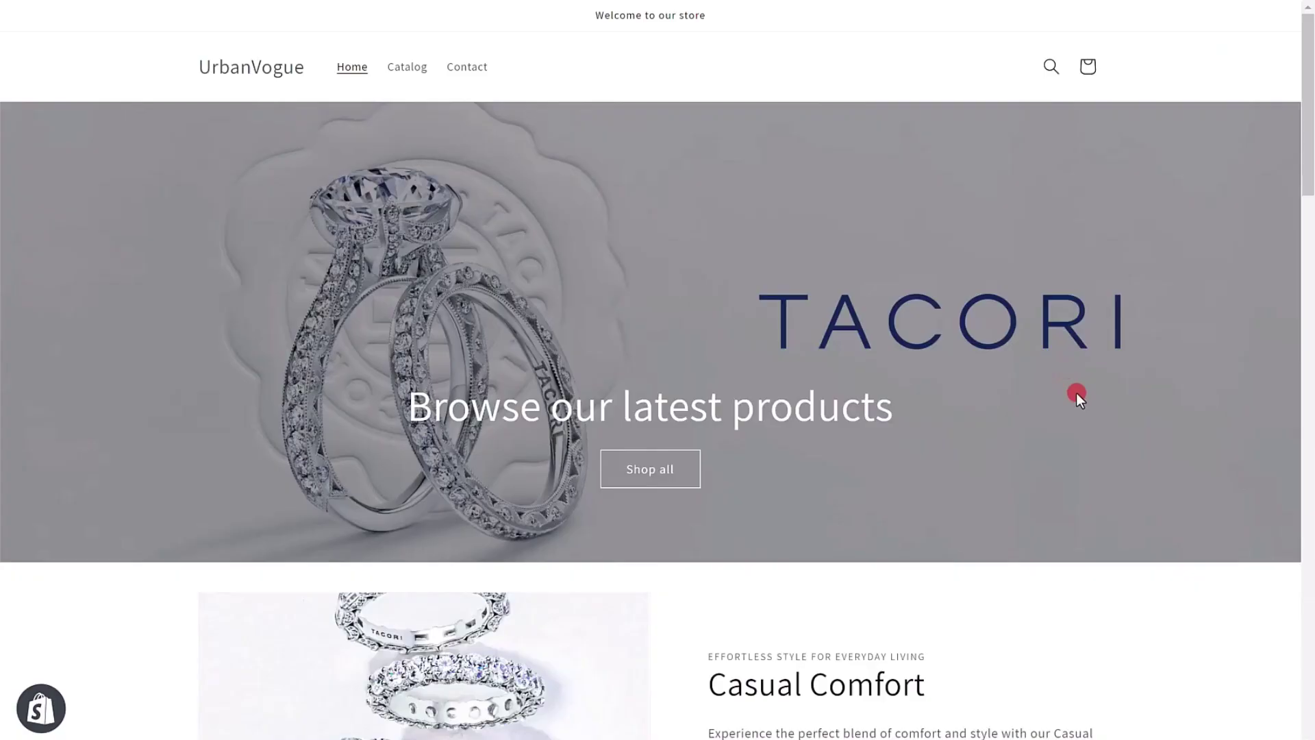
{"action": "scroll", "coordinate": [1076, 393], "scroll_direction": "down", "scroll_amount": 5}
{"action": "scroll", "coordinate": [1076, 393], "scroll_direction": "down", "scroll_amount": 5}
{"action": "scroll", "coordinate": [1076, 393], "scroll_direction": "down", "scroll_amount": 5}
{"action": "scroll", "coordinate": [1076, 392], "scroll_direction": "down", "scroll_amount": 5}
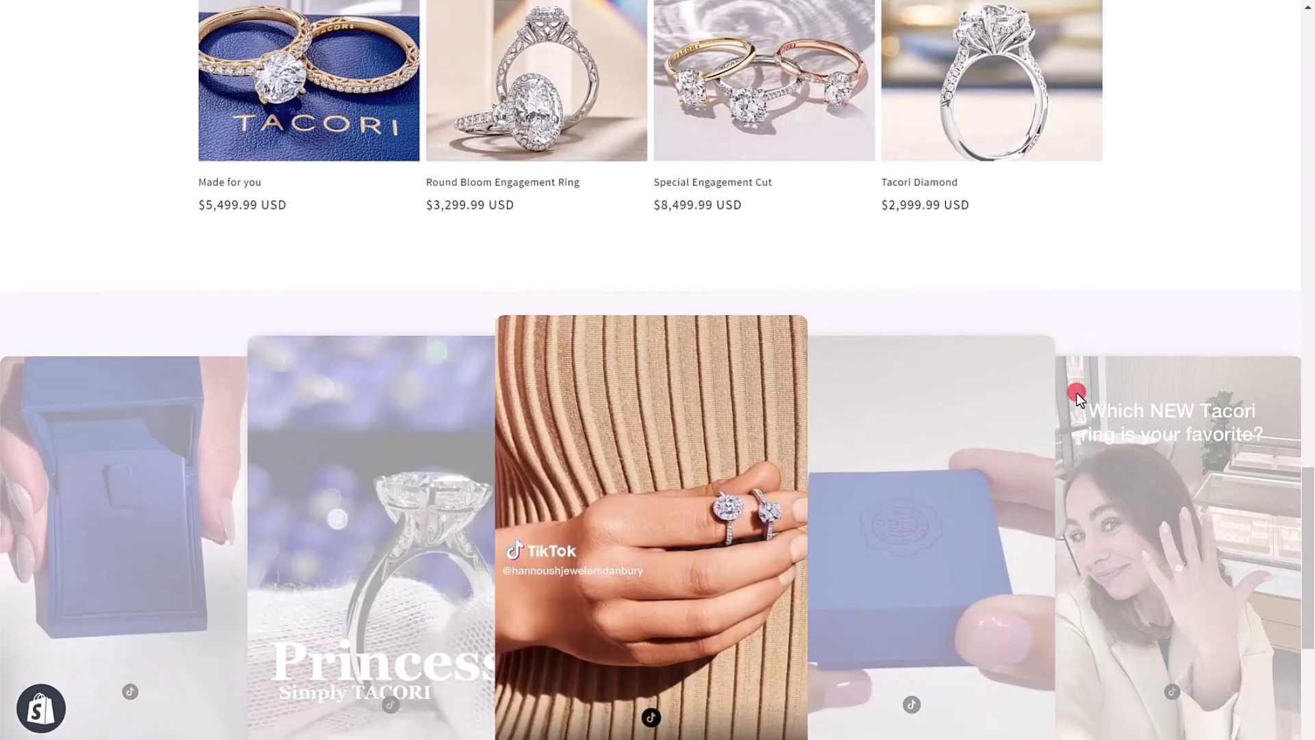